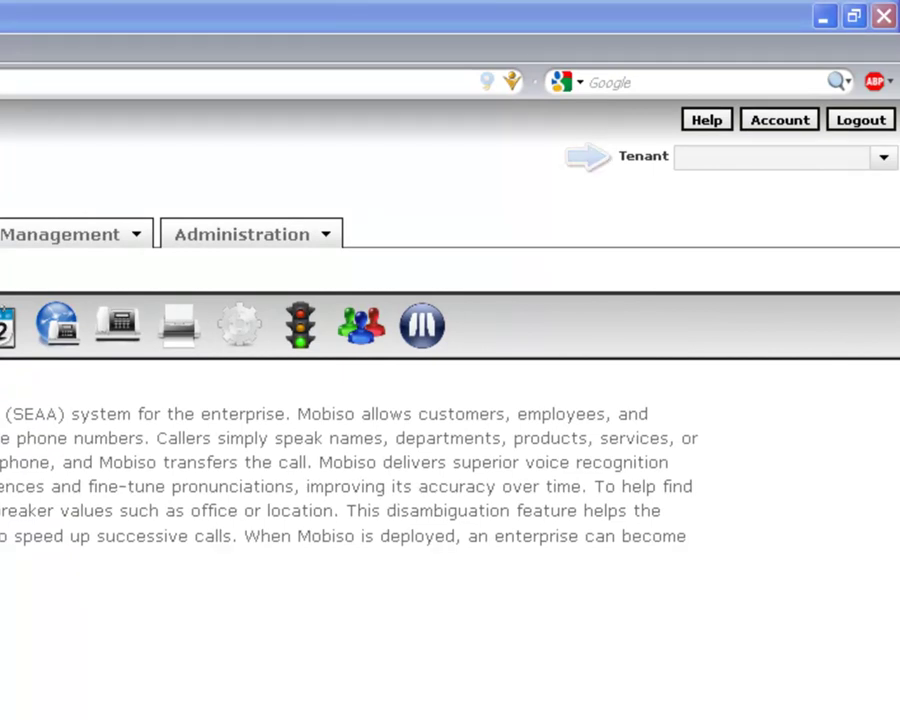
- Select the default tenant from the Tenant list to show its details and usage limits
click(883, 157)
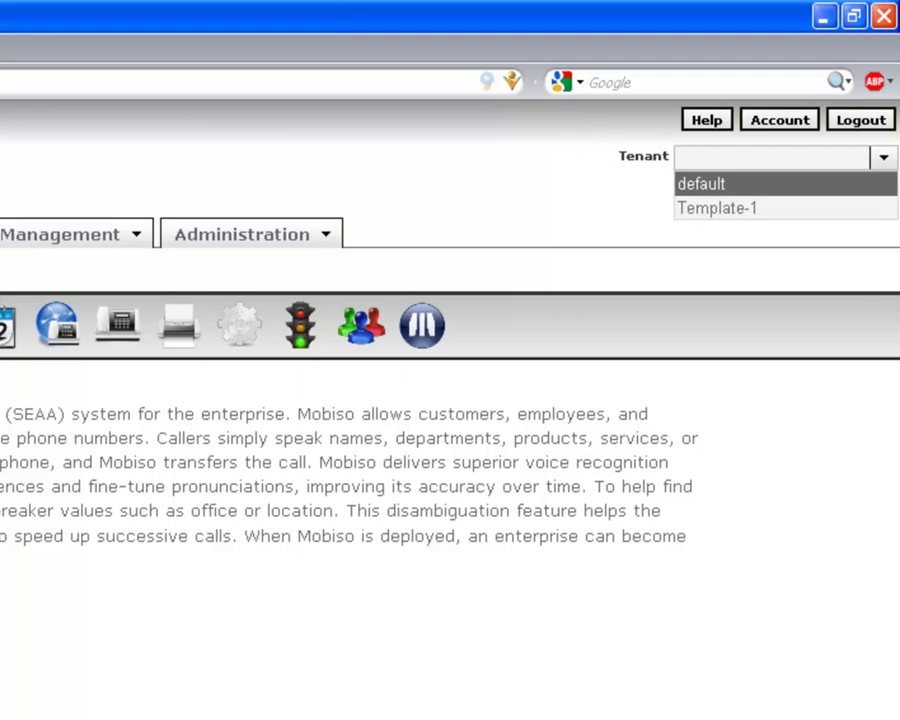
key(Return)
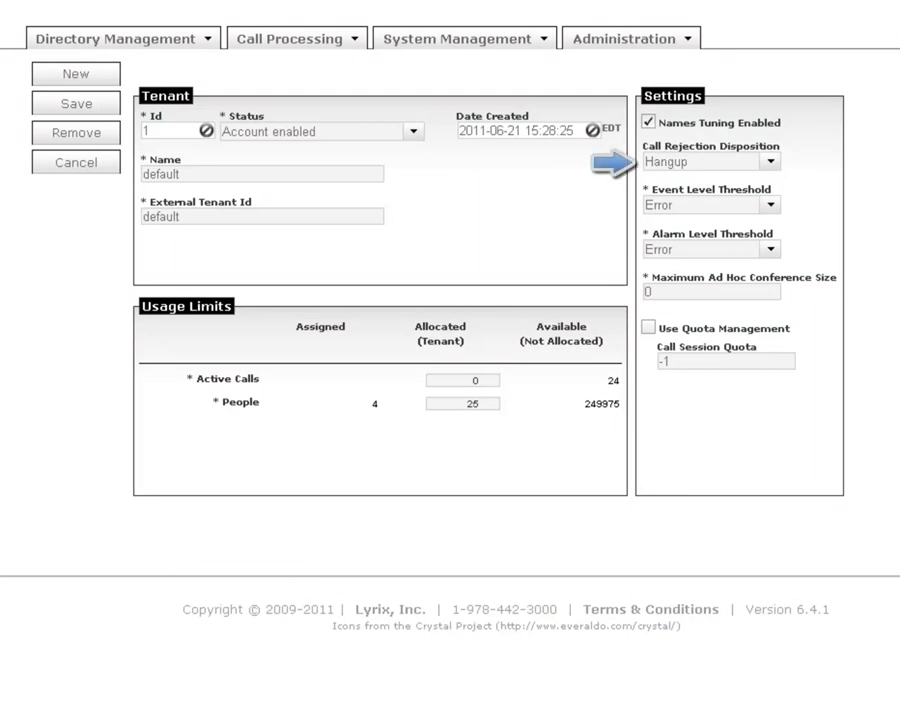
key(alt+Down)
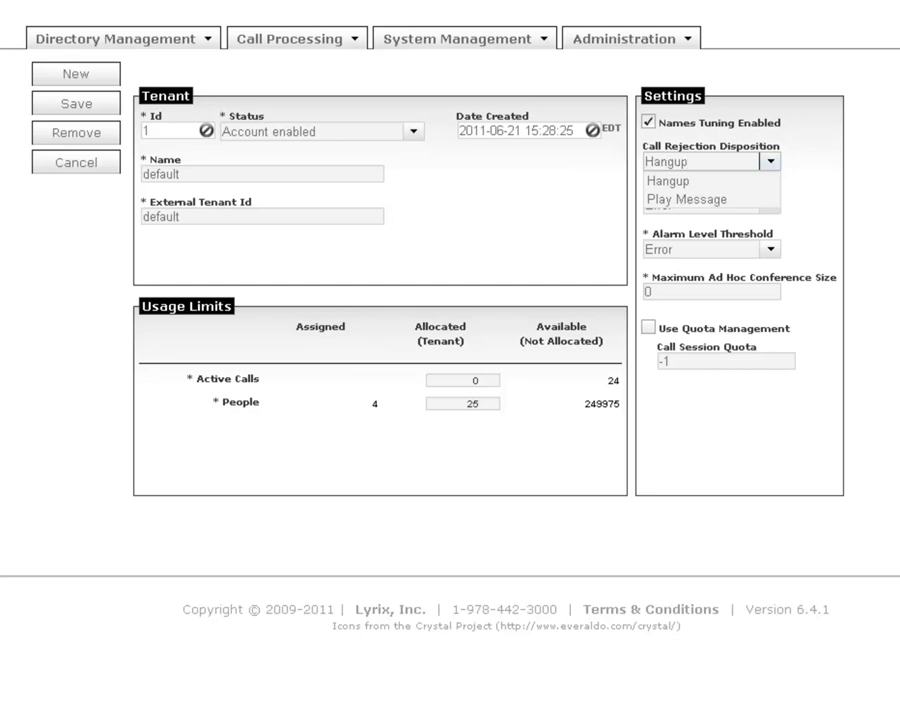
key(Escape)
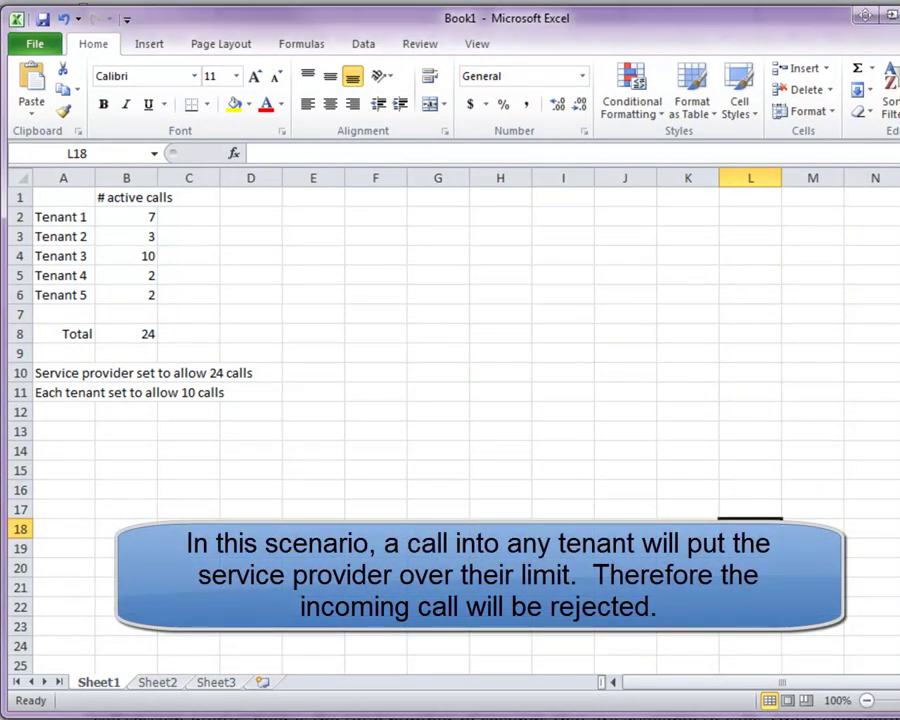
- Set Tenant 4's active calls to 3 and Tenant 3's to 11, turning the total red
click(126, 275)
text(3)
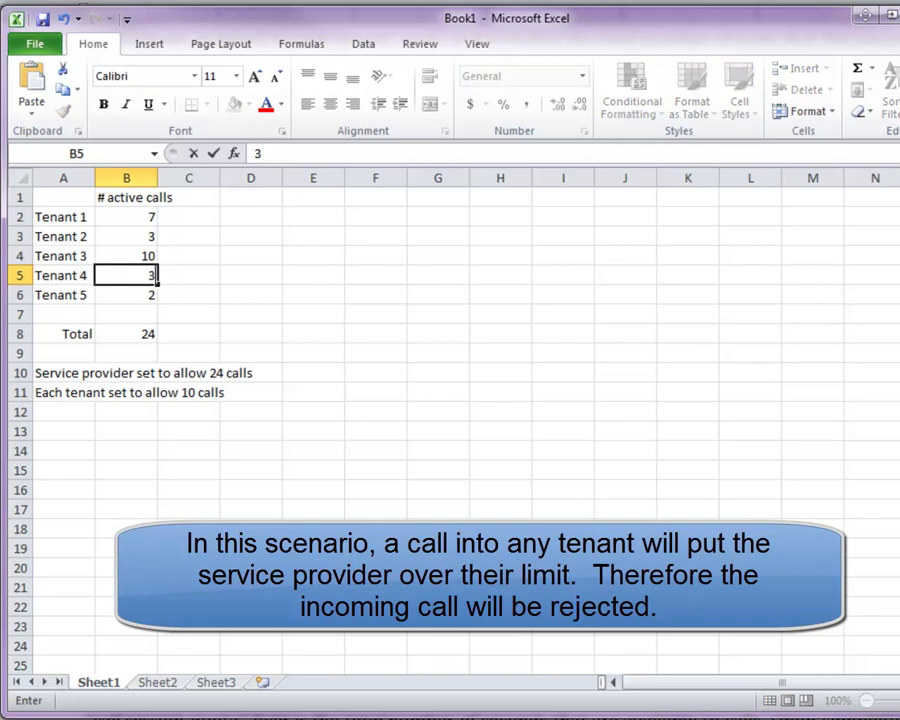
key(ctrl+Return)
click(500, 489)
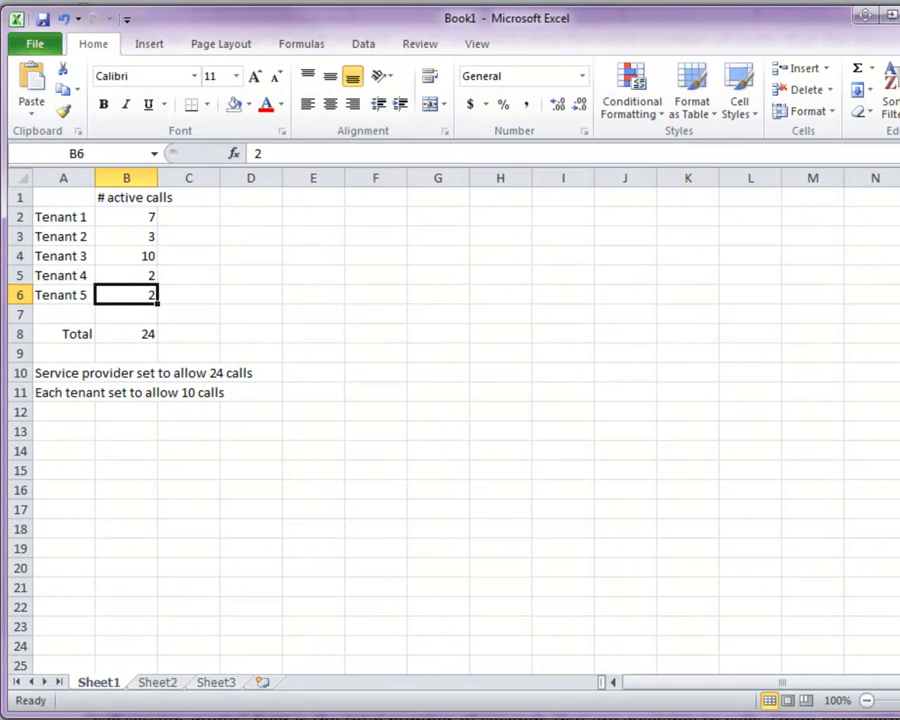
click(126, 256)
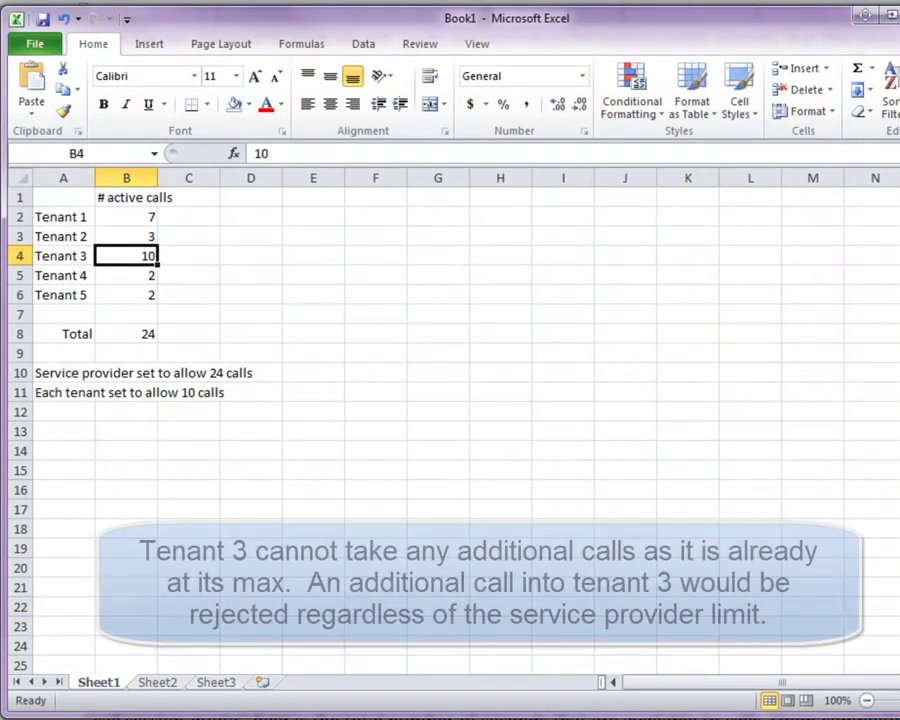
text(11)
key(Return)
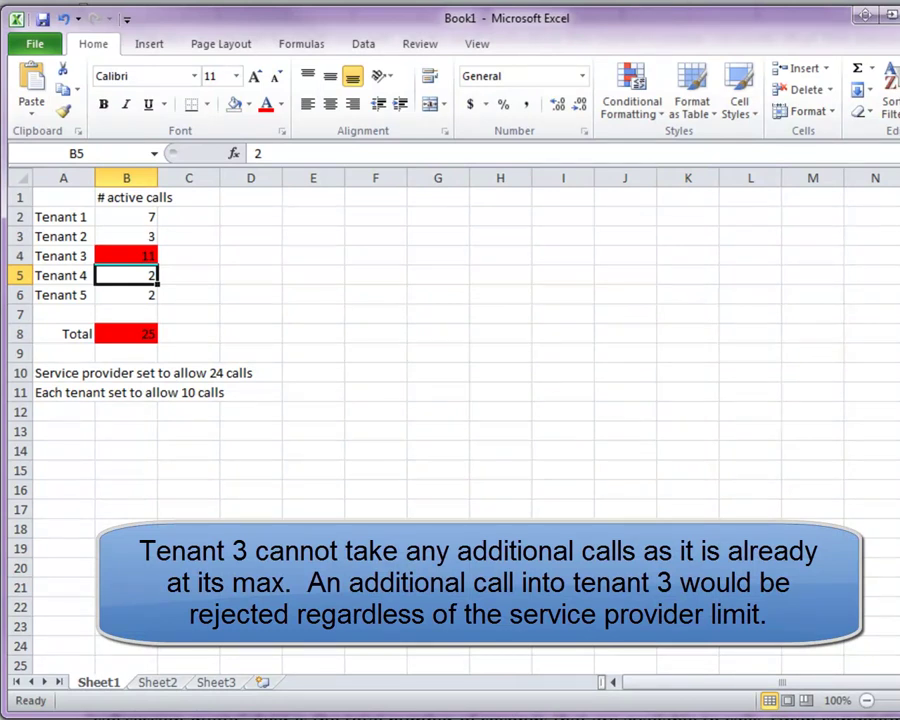
click(126, 256)
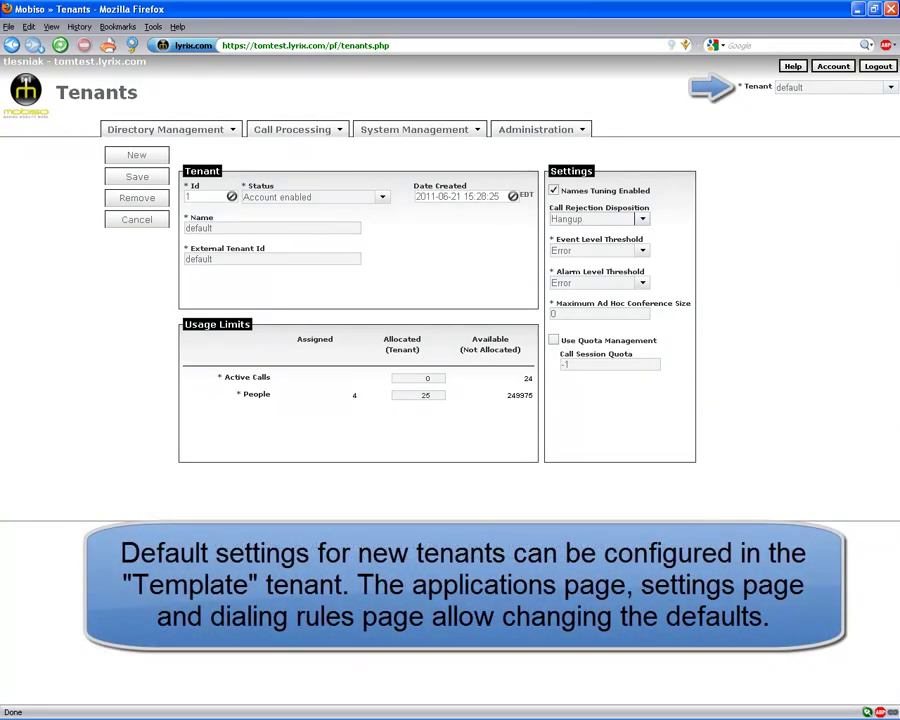
- Select Template-1 from the Tenant list to load its settings
click(803, 87)
key(Down)
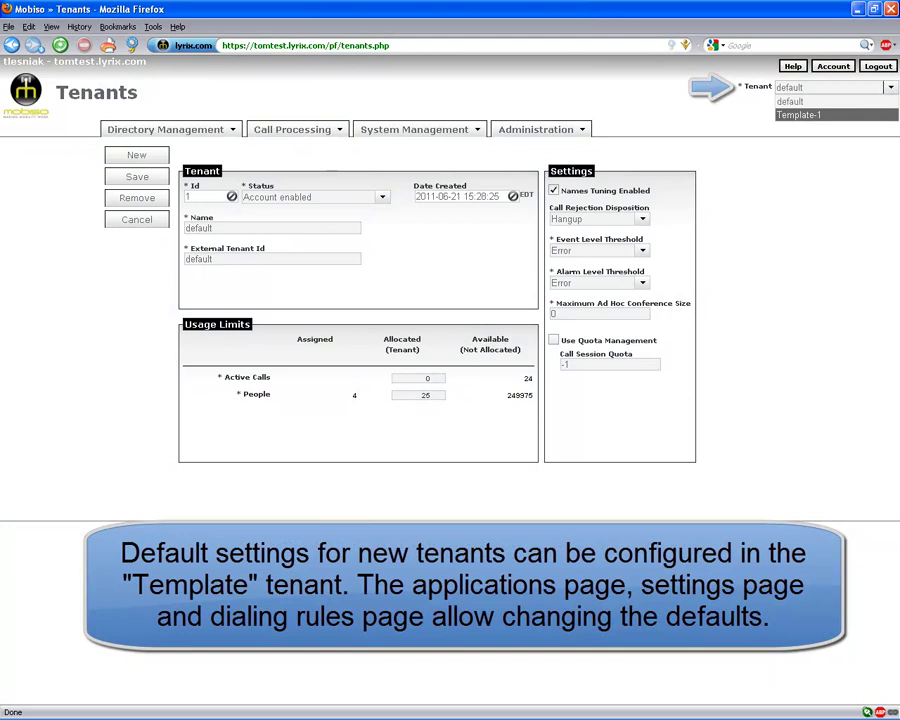
key(Return)
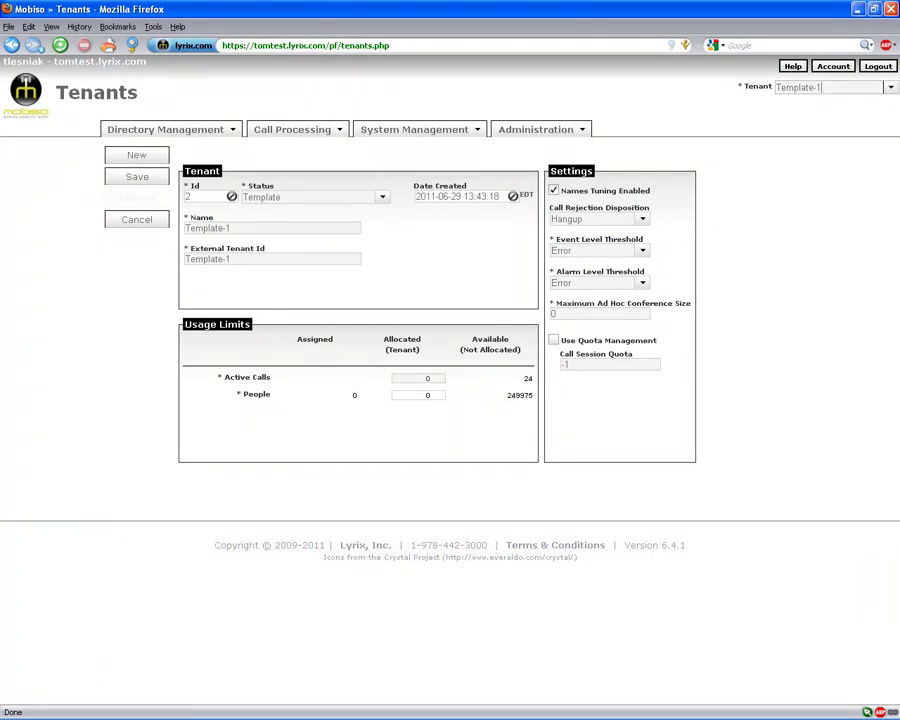
- Save a new account-enabled tenant Tomlor, external id 'Tomlor corp', with 5 active calls and 500 people
click(137, 155)
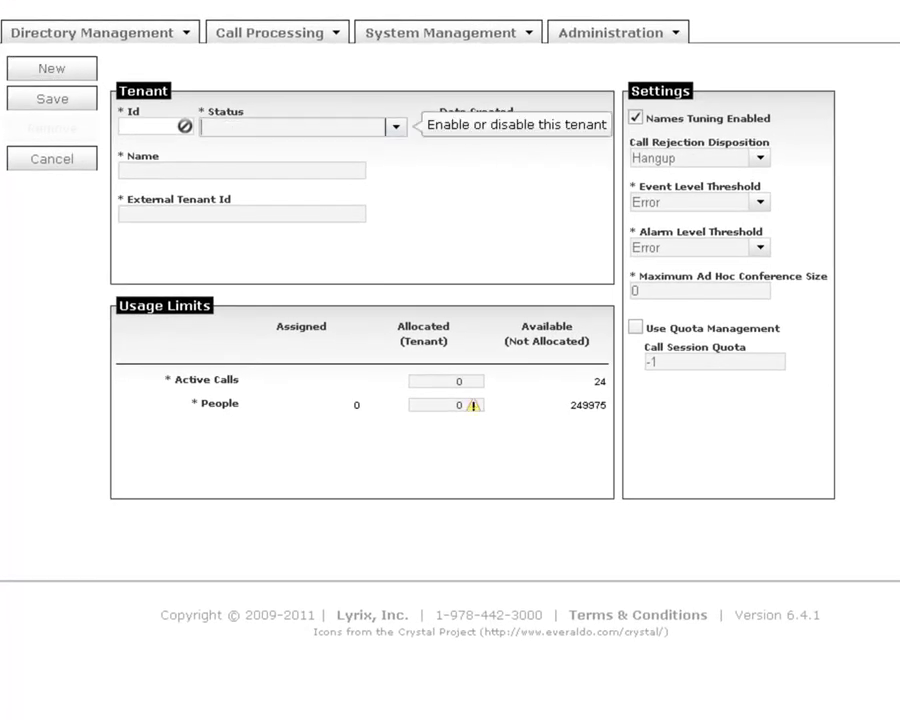
click(396, 127)
click(300, 145)
text(Tomlor)
key(Tab)
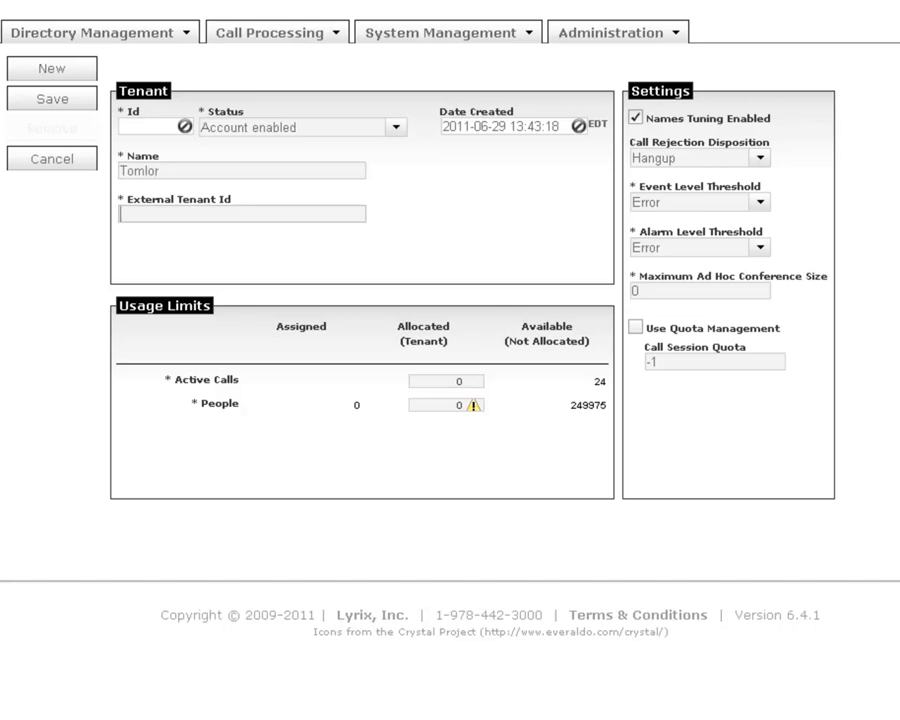
text(Tomlor corp)
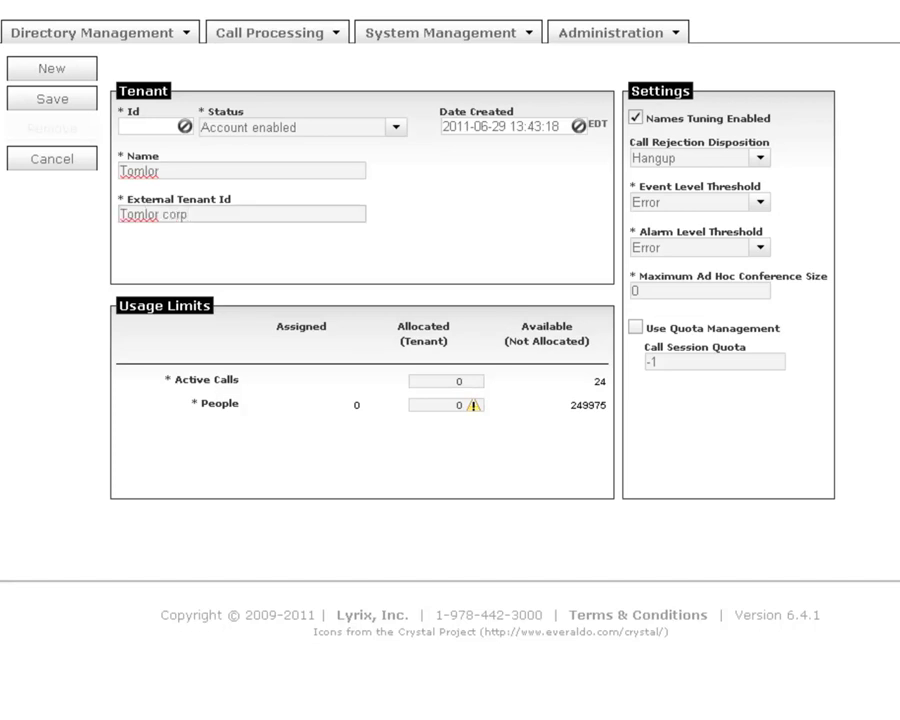
key(Tab)
text(5)
key(Tab)
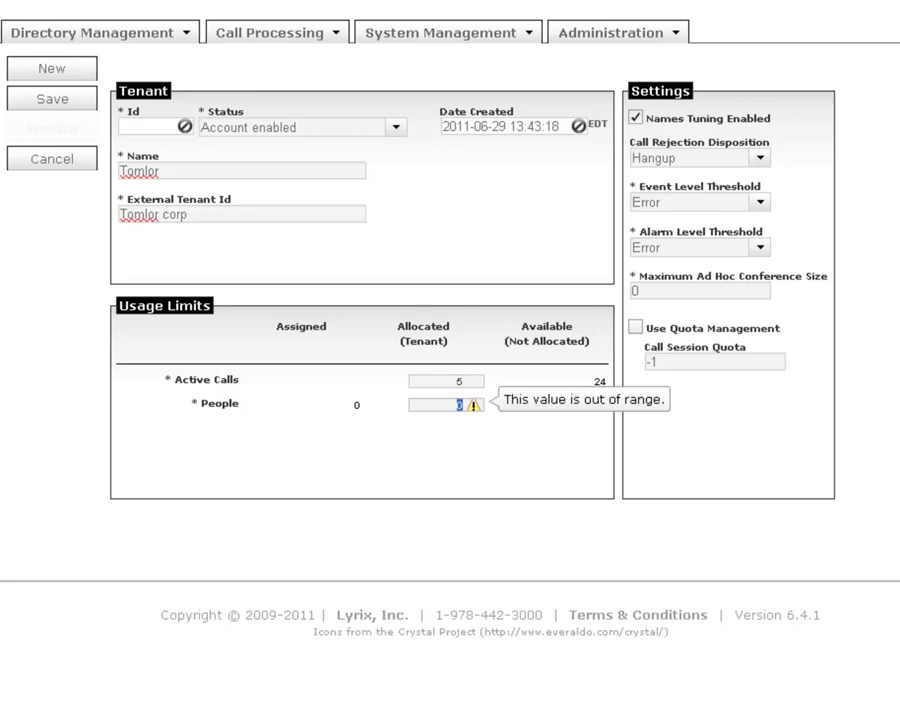
text(500)
click(52, 98)
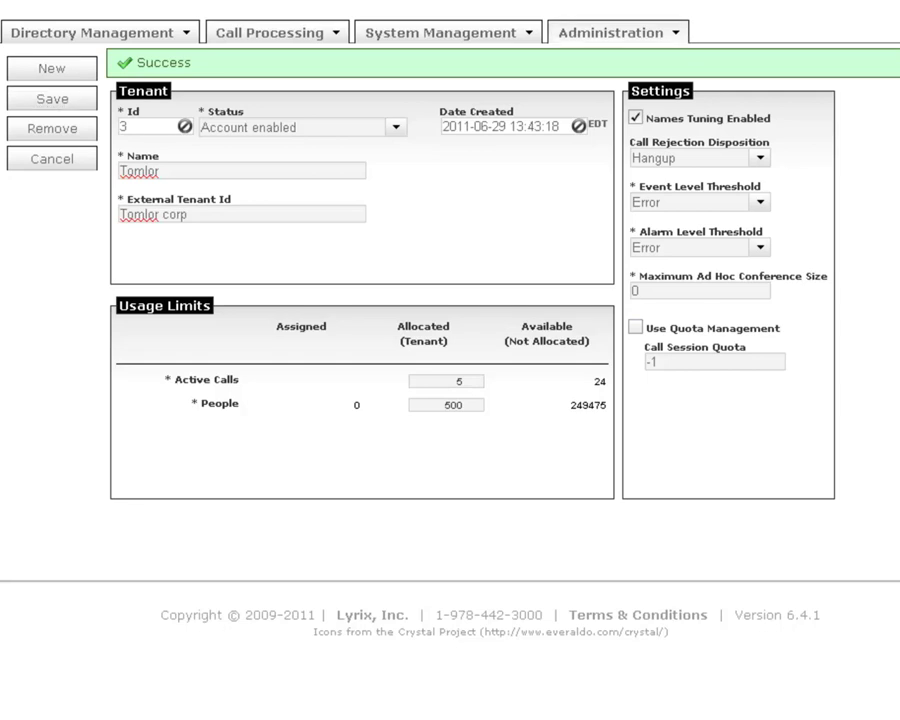
click(617, 32)
- On the Administrators page, enter the new user's login, password, e-mail, first and last name
click(617, 56)
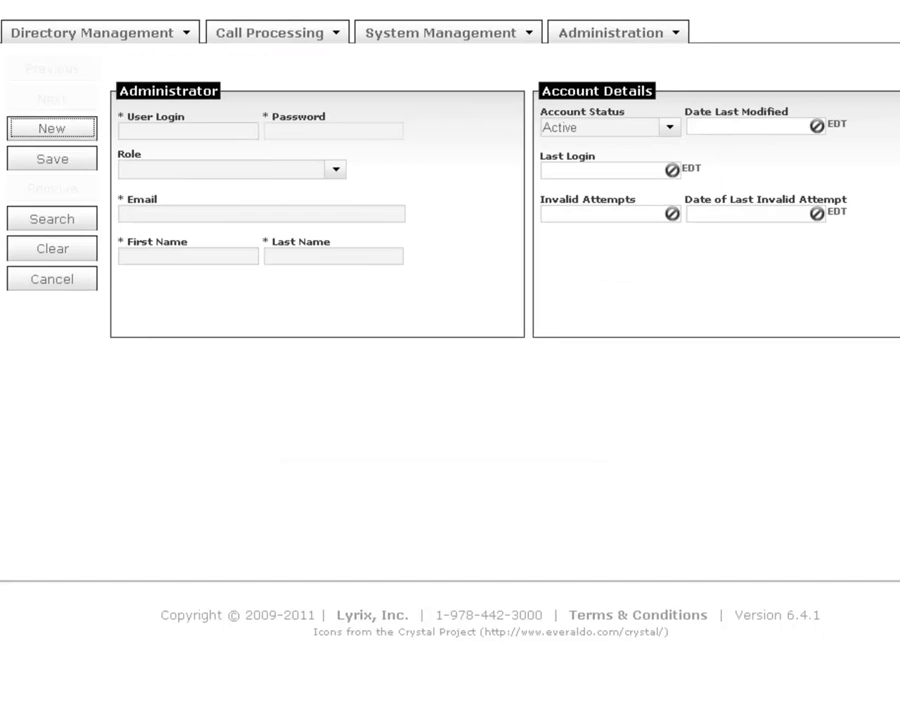
click(188, 131)
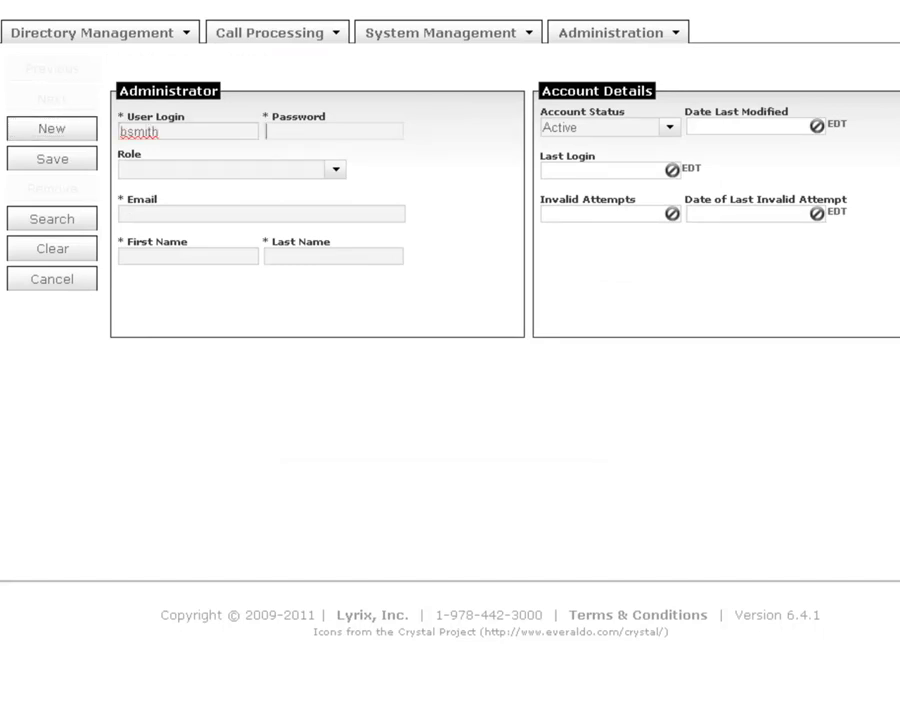
key(Tab)
key(Tab)
key(Tab)
key(Tab)
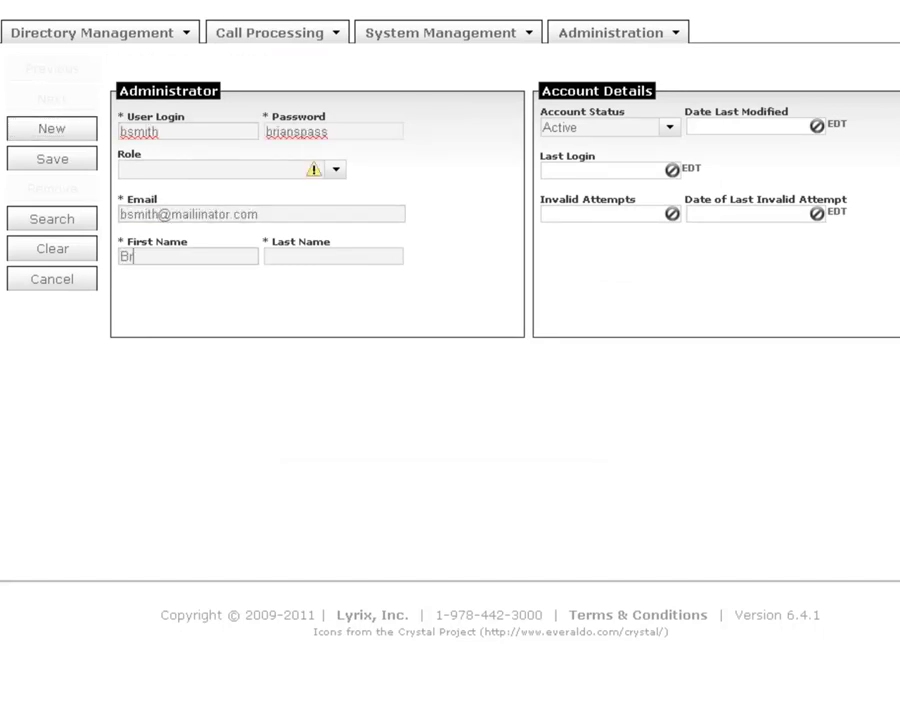
key(Tab)
- Set the administrator's role to Tenant Administrator
key(shift+Tab)
key(shift+Tab)
key(shift+Tab)
key(alt+Down)
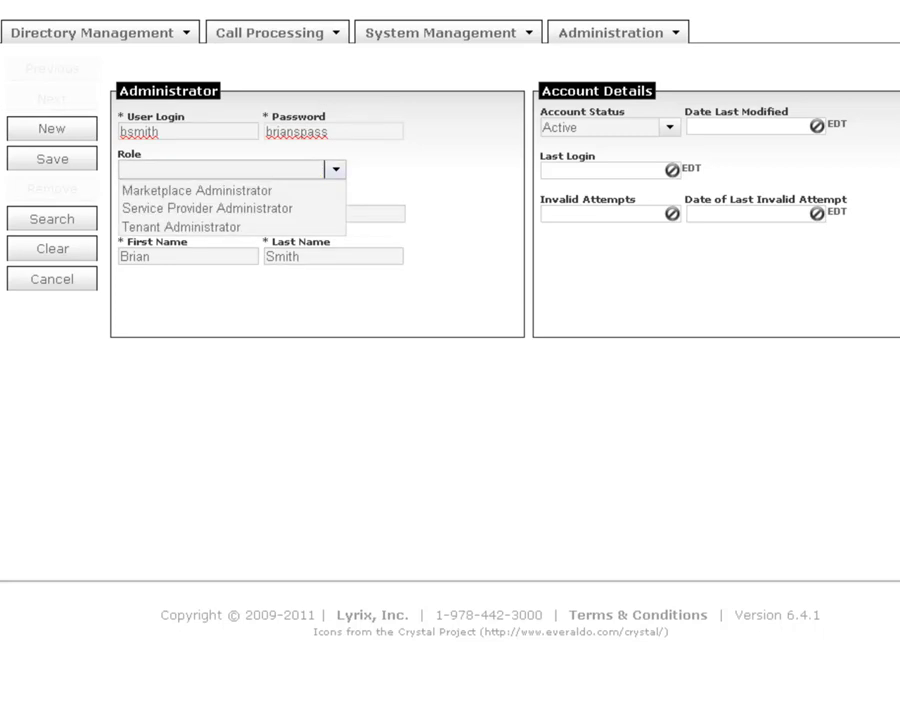
key(Down)
key(Down)
key(Down)
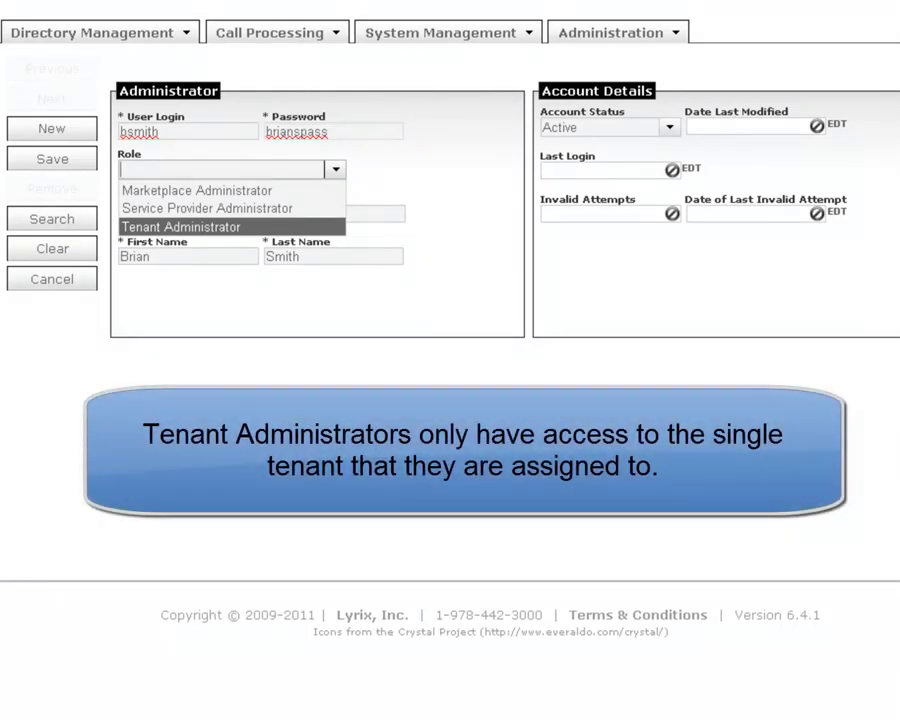
key(Up)
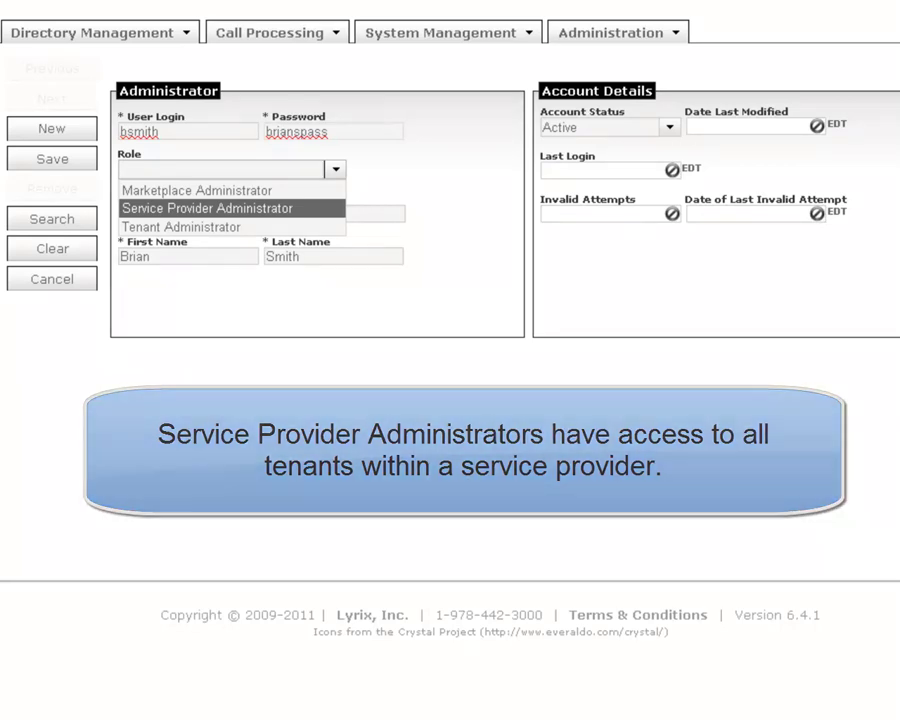
key(Down)
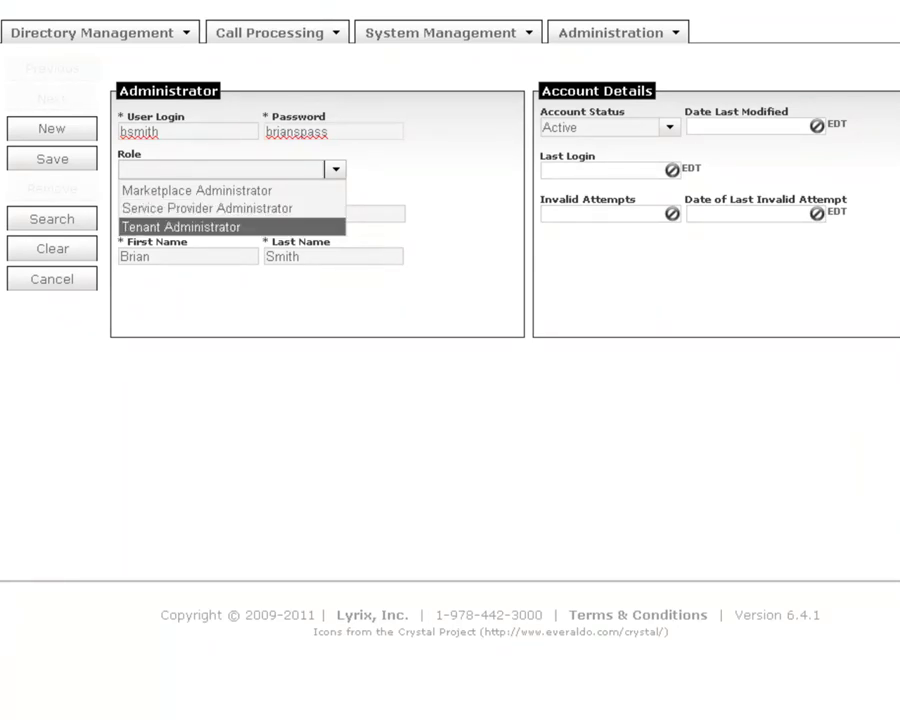
key(Return)
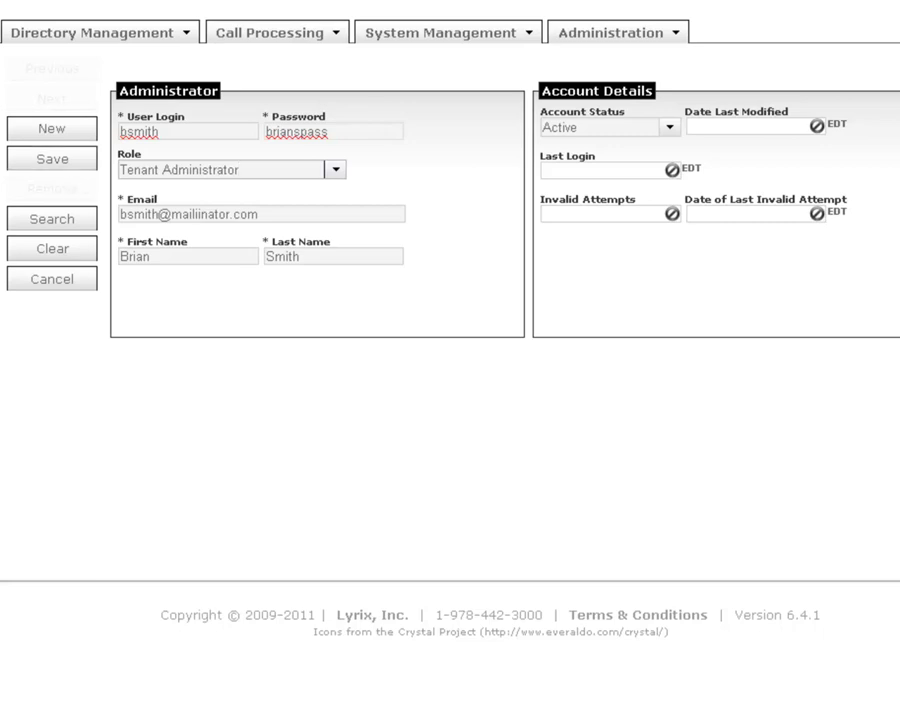
- Save the new Tenant Administrator account
click(52, 158)
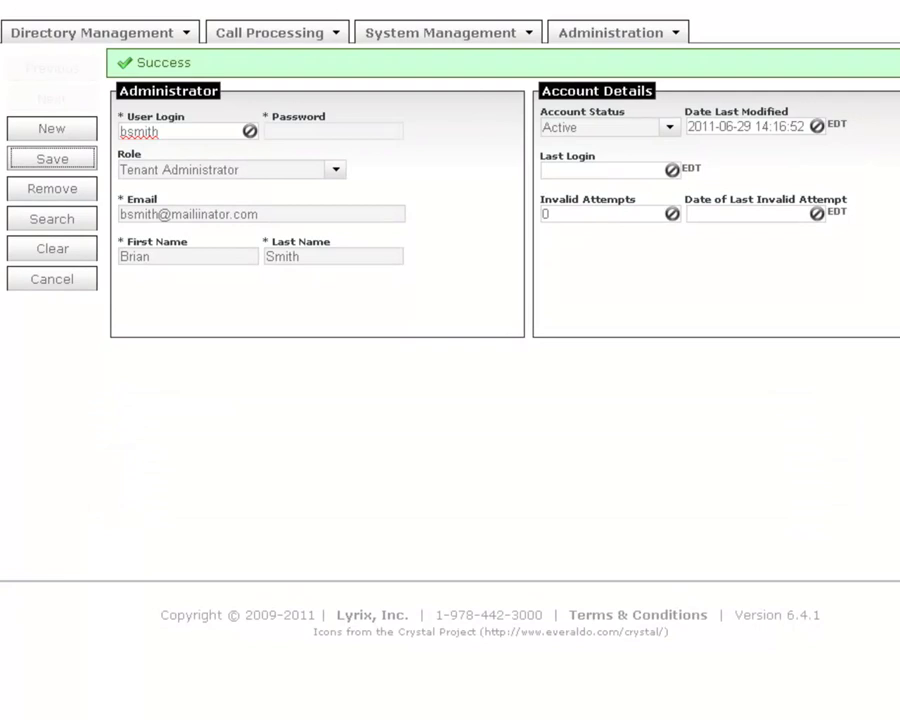
- Change the role to Service Provider Administrator and set the tenant to the blank entry
click(335, 169)
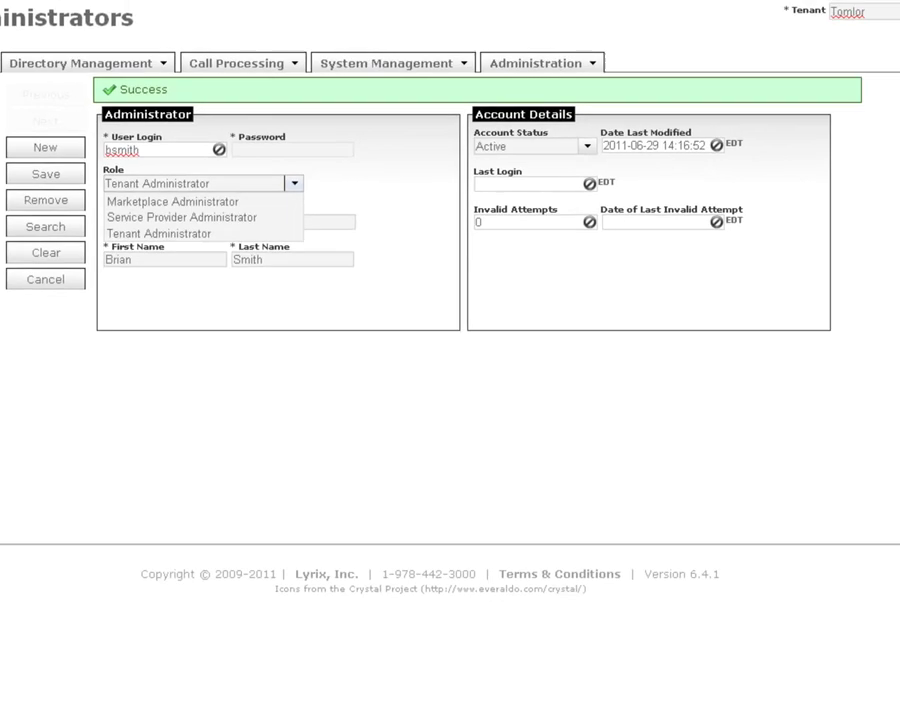
click(182, 217)
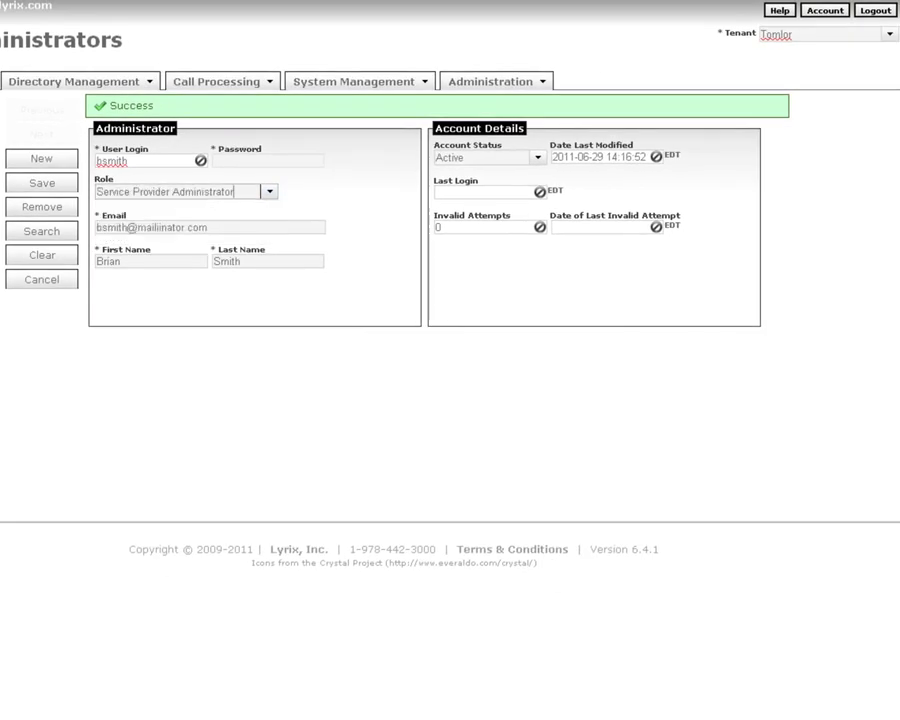
click(825, 33)
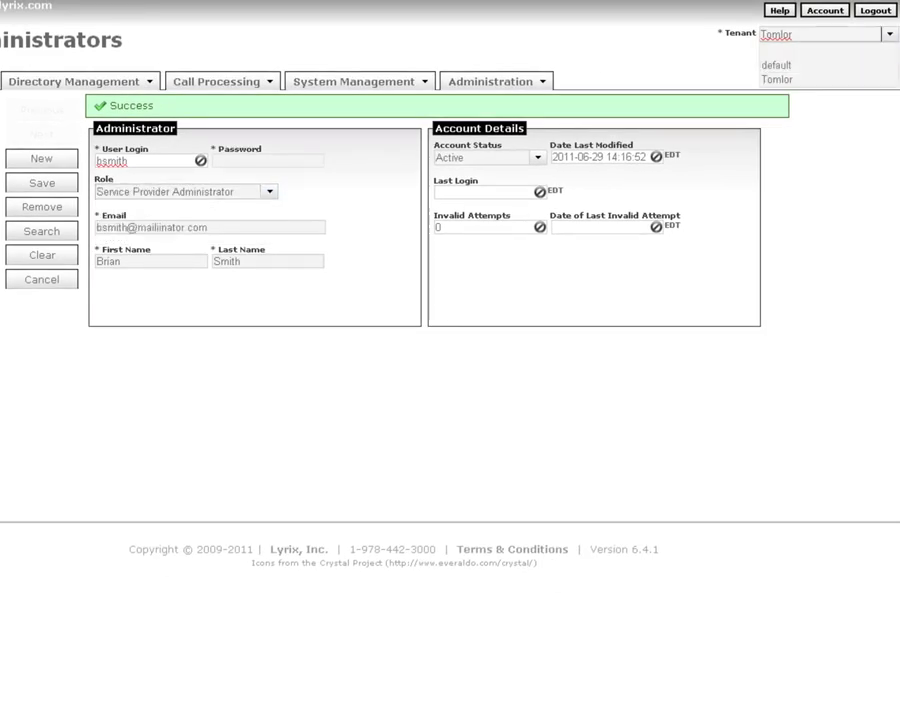
click(820, 50)
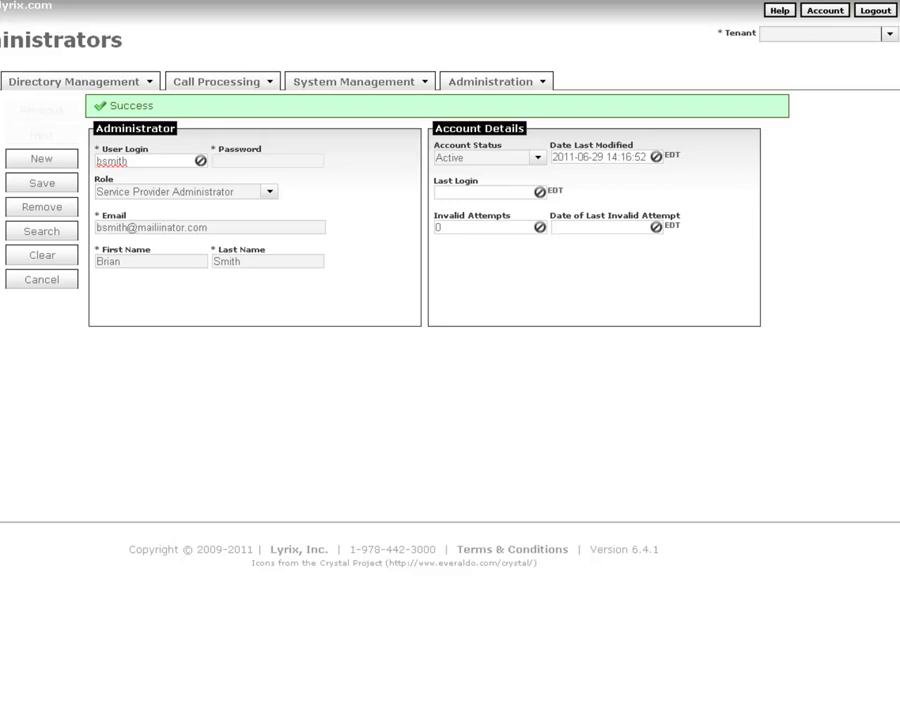